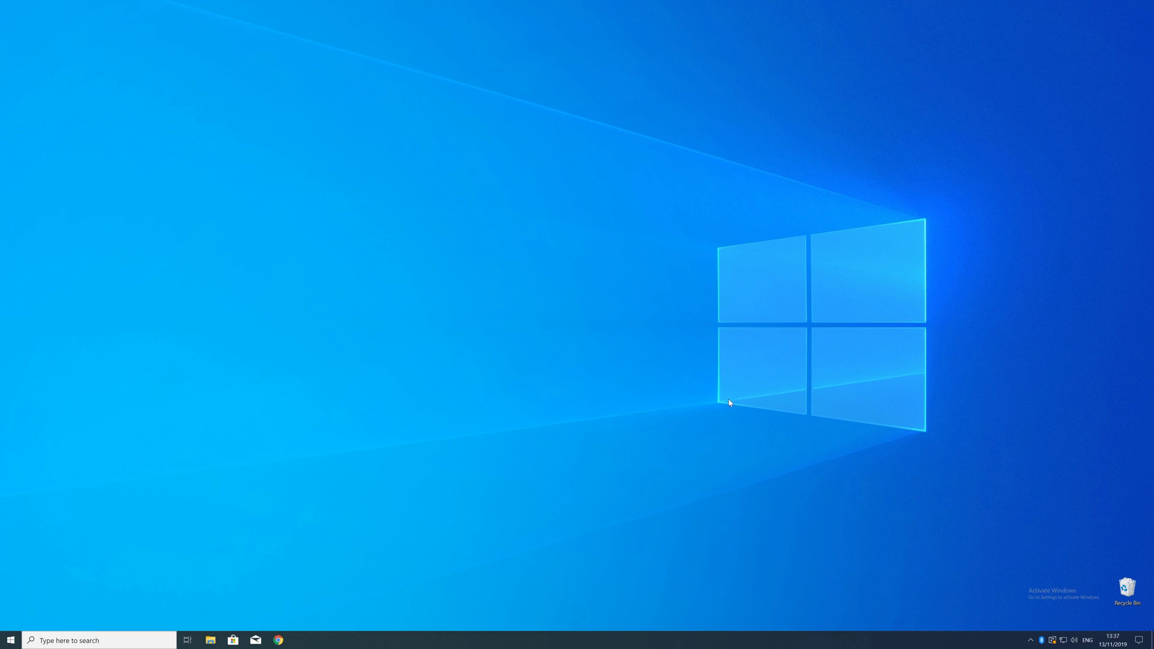
Check the PC's specifications to confirm a 64-bit system type.
right_click(11, 641)
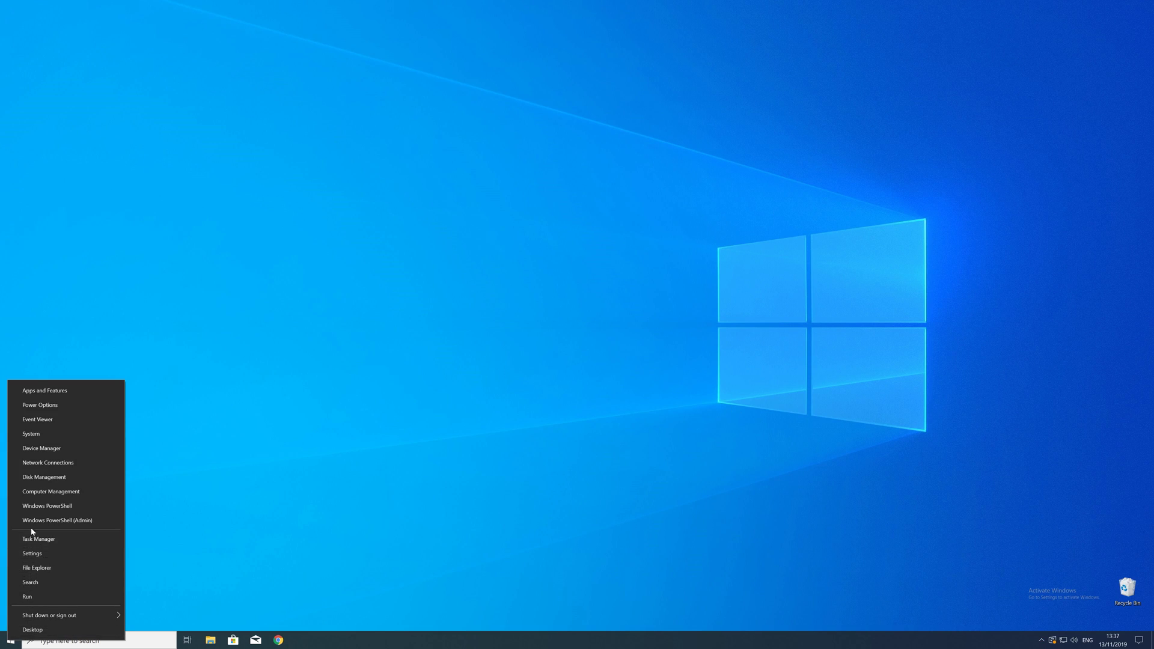
click(44, 436)
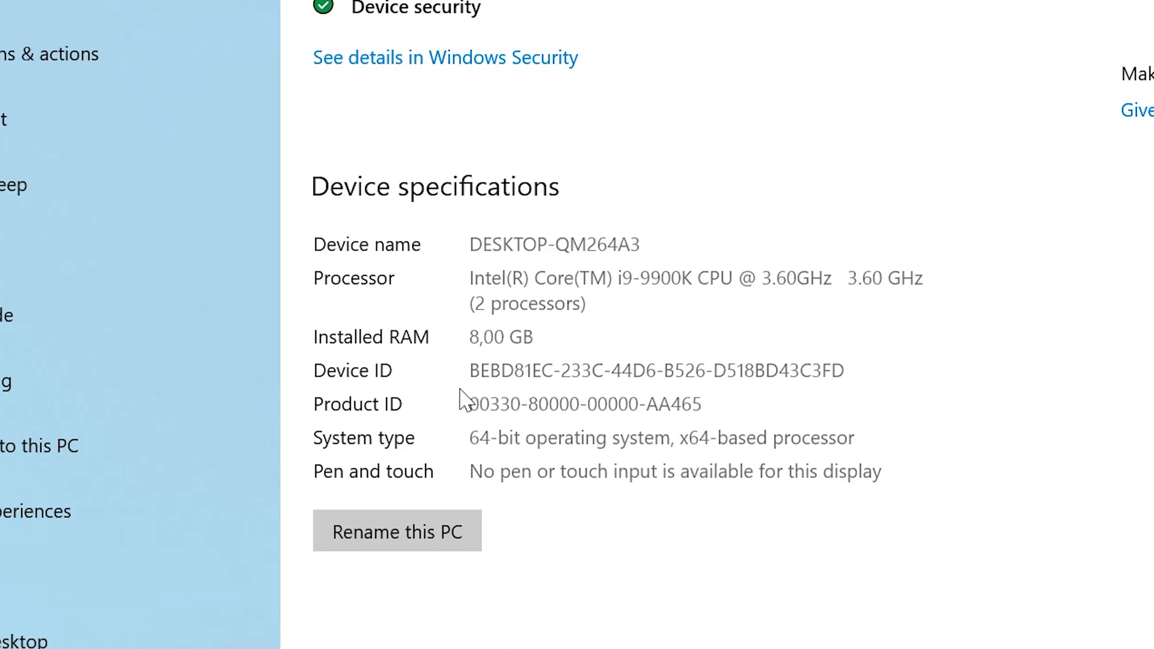
click(461, 438)
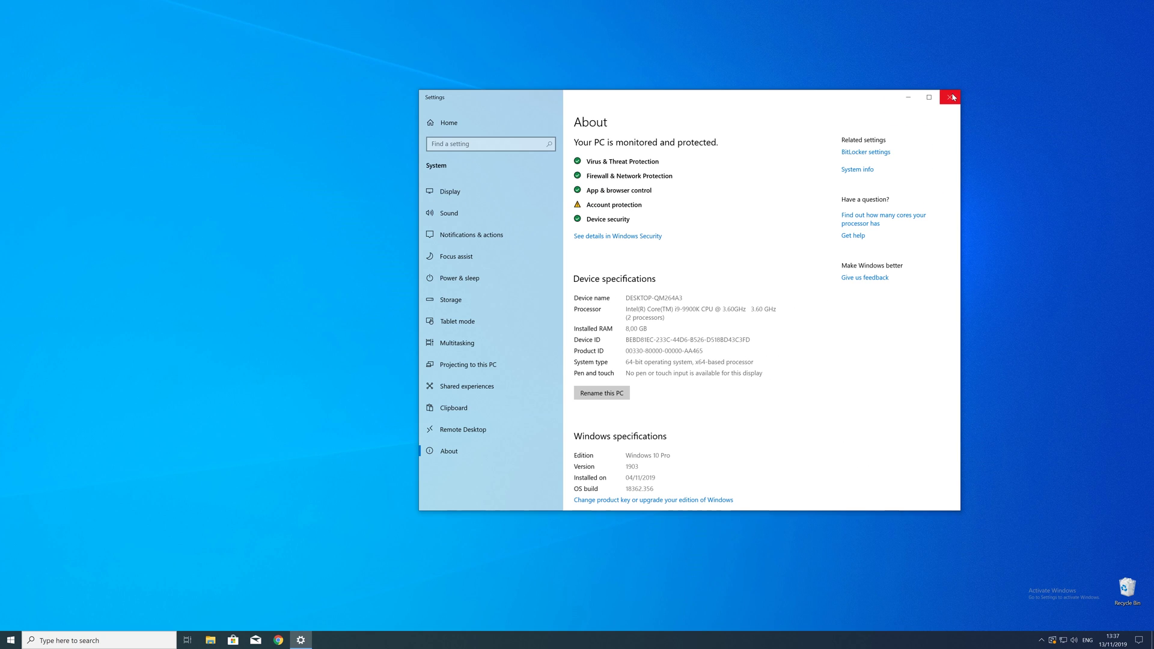
click(953, 97)
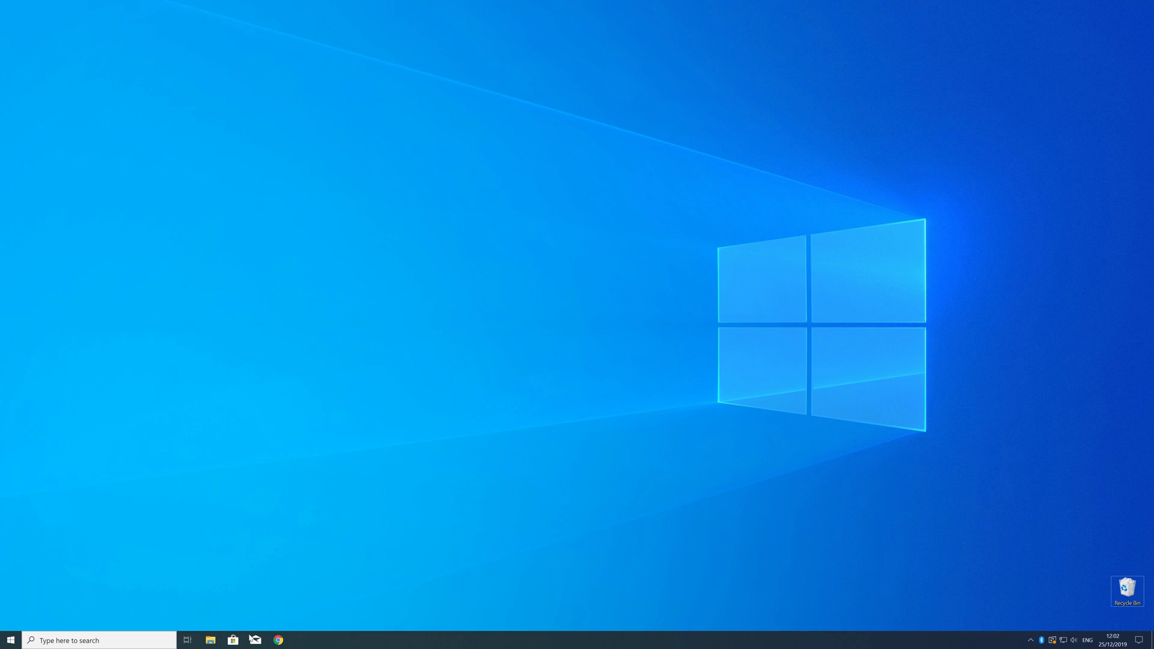
Download vc_redist.x64.exe from the sts-tutorial page and launch the installer.
click(279, 640)
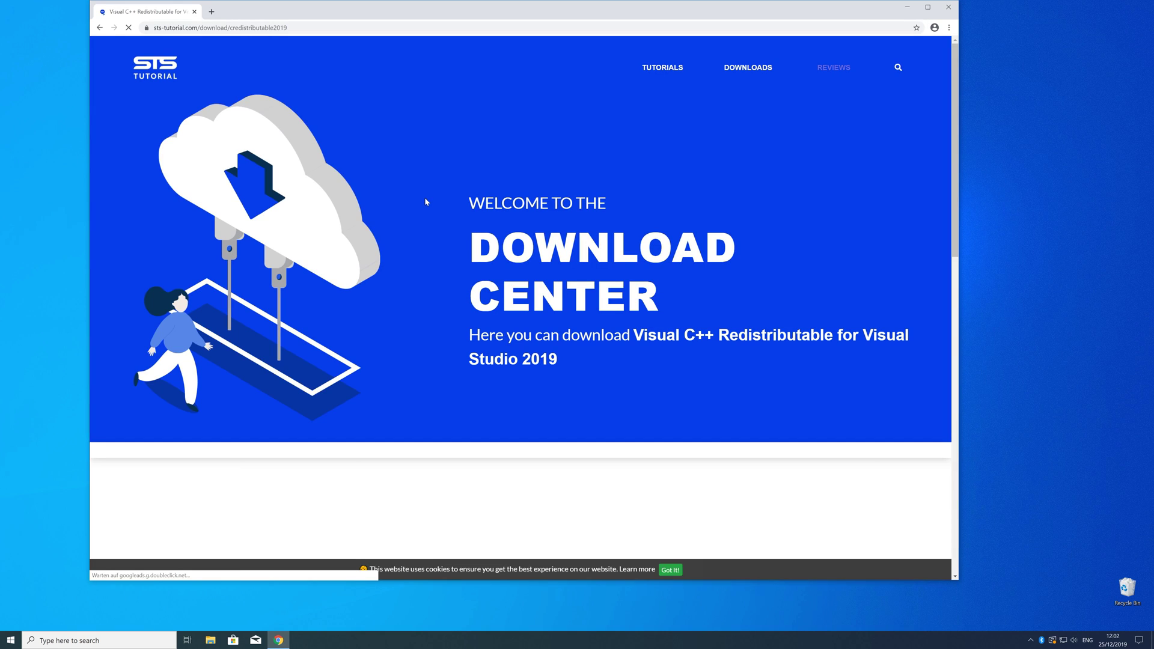
scroll(425, 198, down, 3)
scroll(425, 197, down, 3)
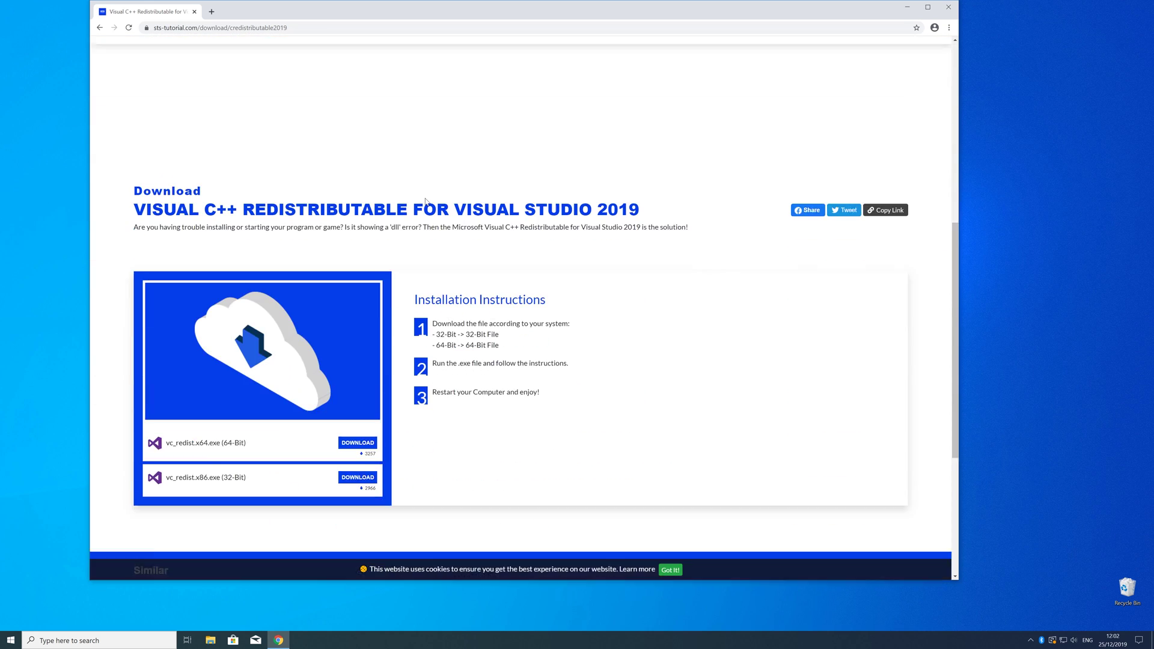
scroll(425, 198, down, 1)
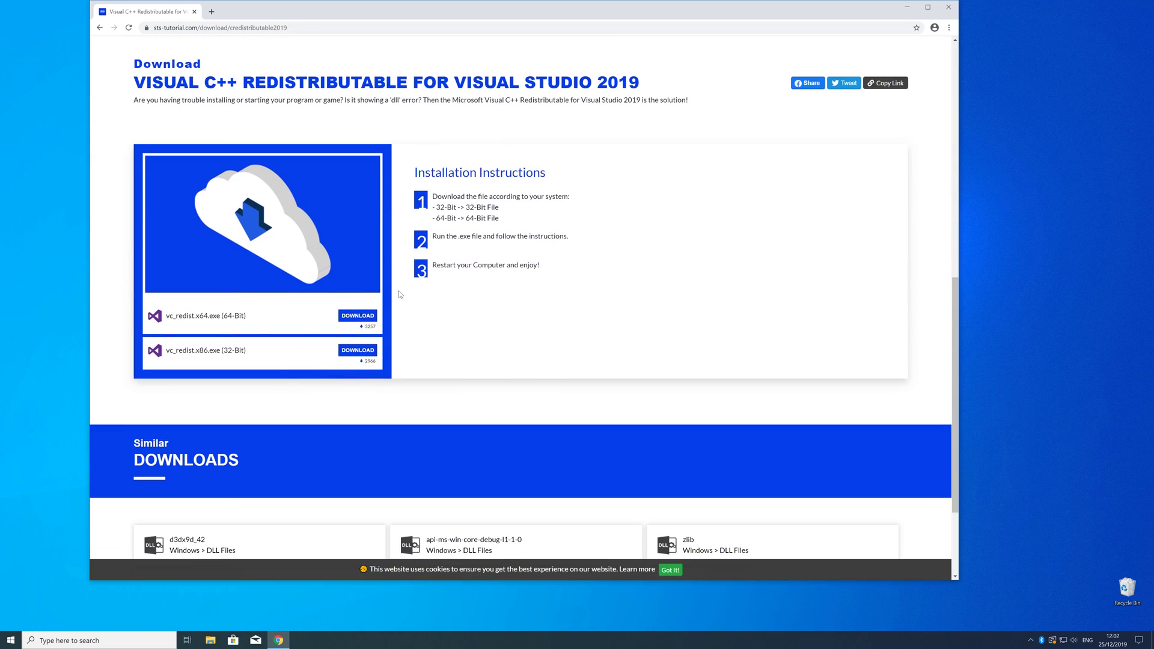
click(361, 316)
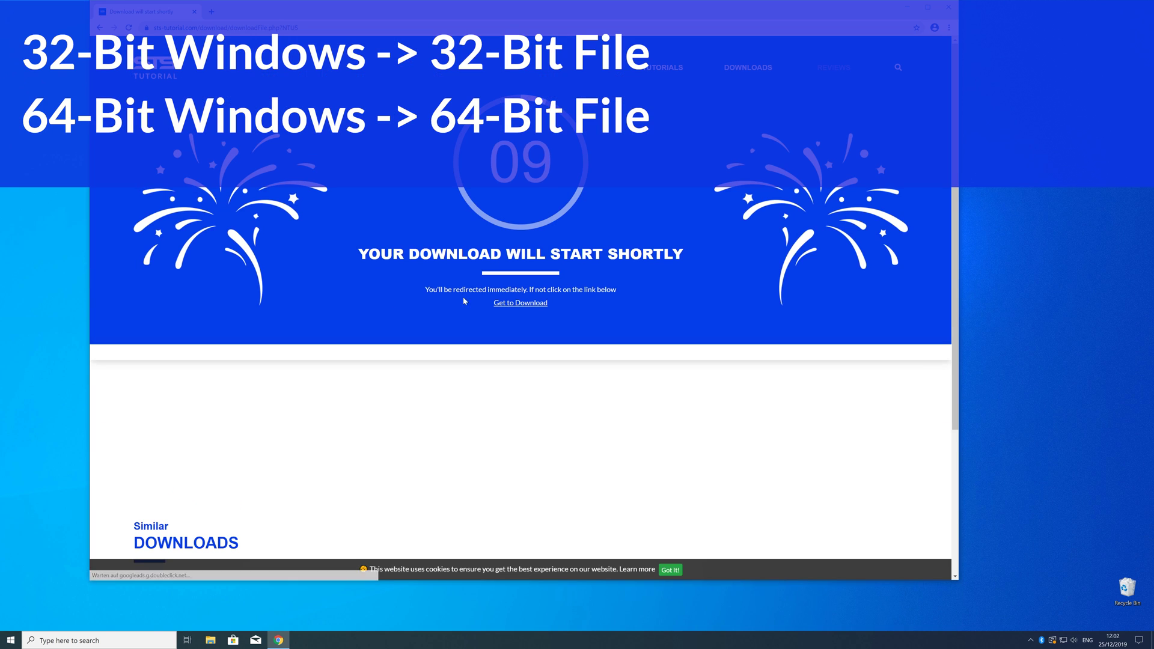
click(506, 306)
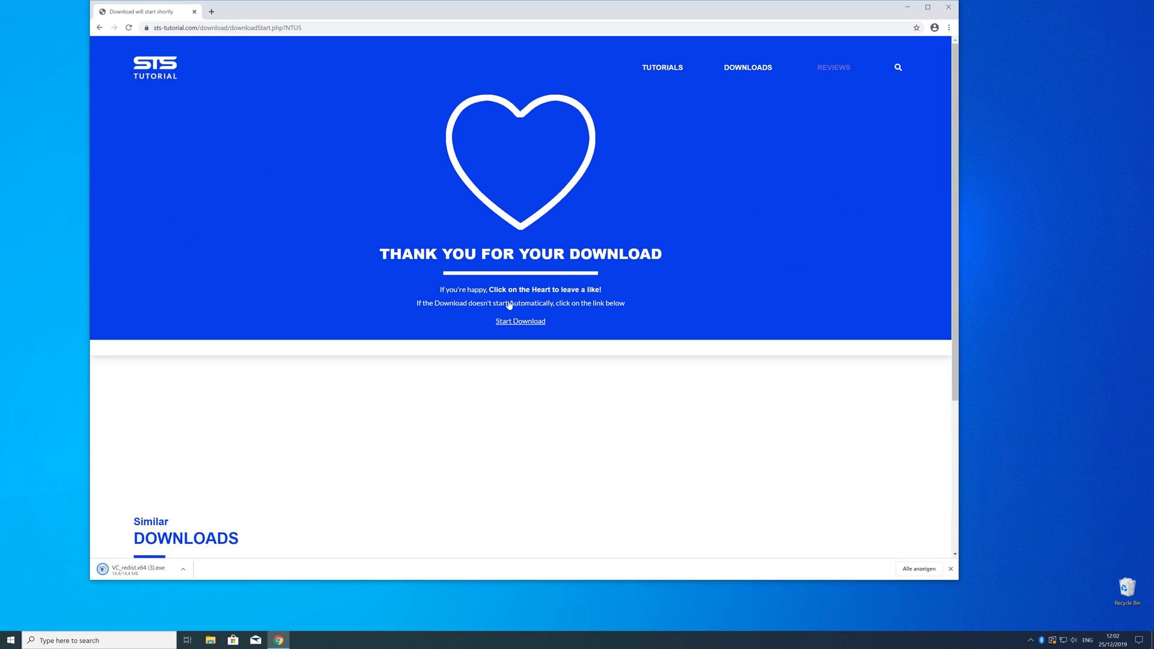
click(148, 571)
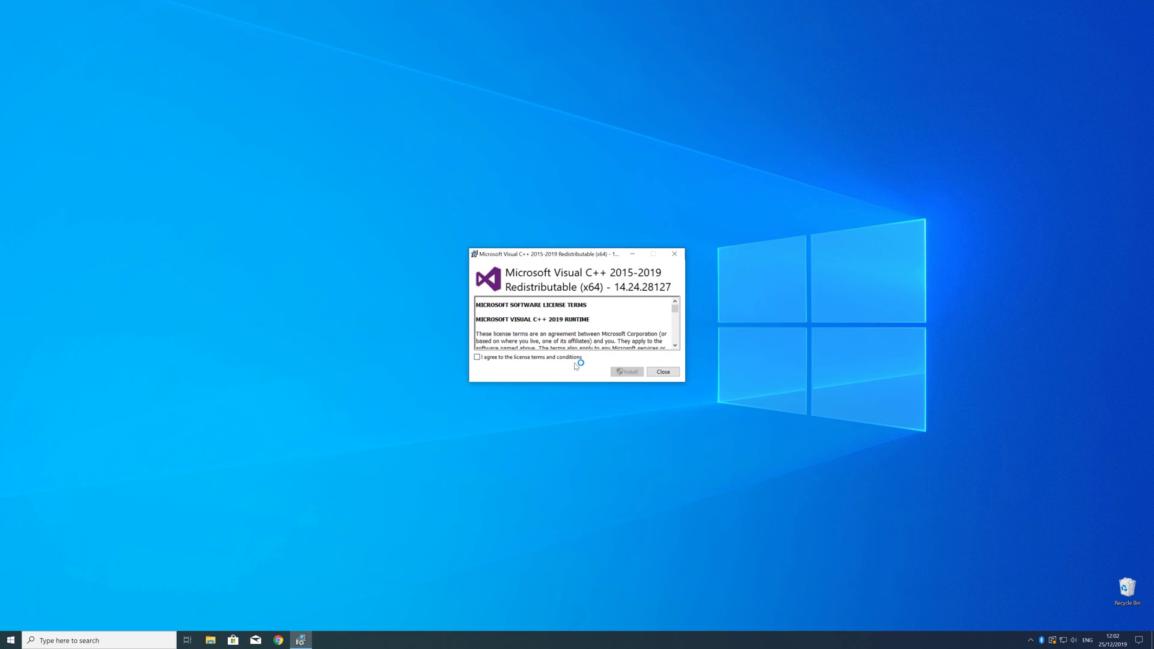
Accept the license terms, install the x64 redistributable with admin approval, and close the setup.
click(577, 358)
click(627, 373)
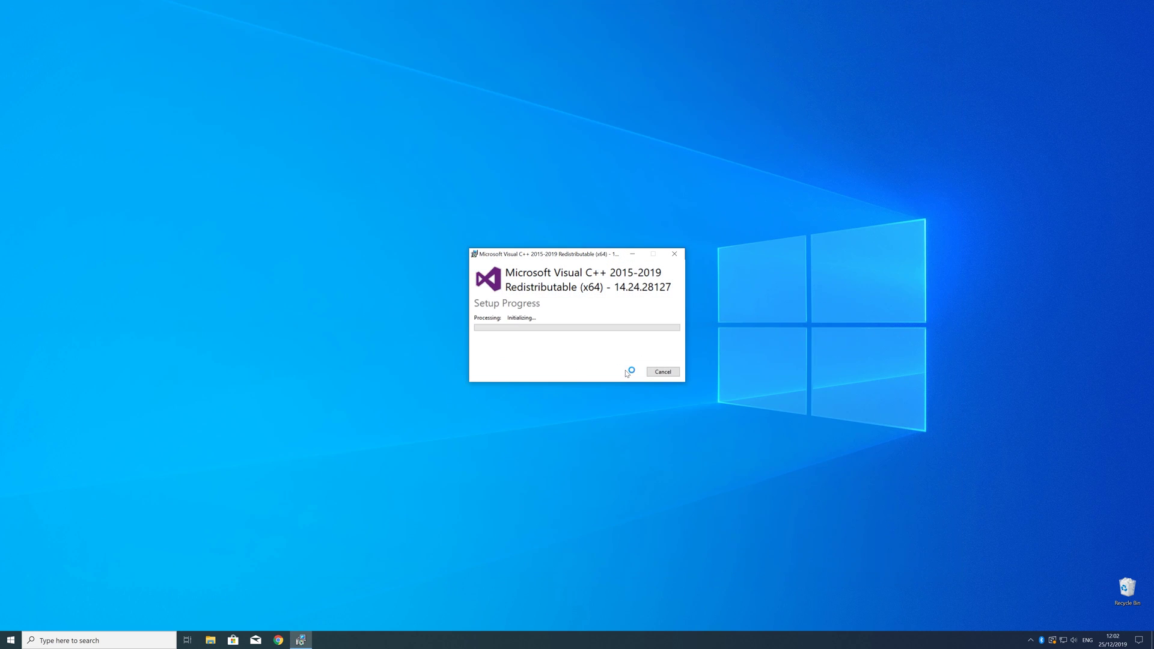
click(577, 381)
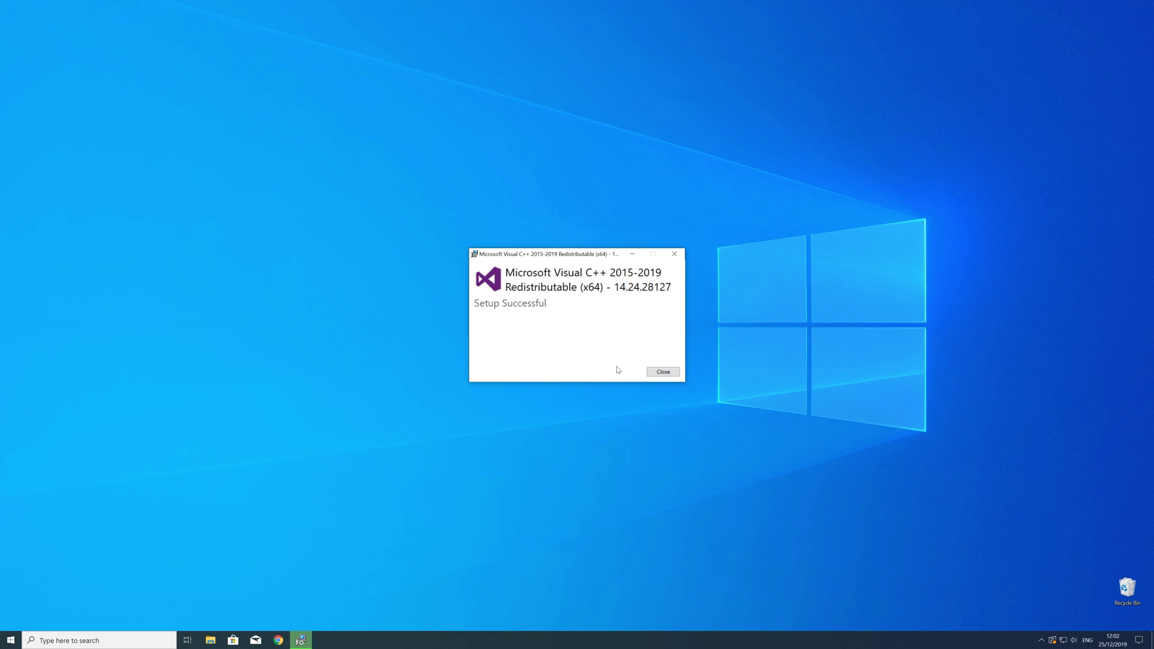
click(662, 372)
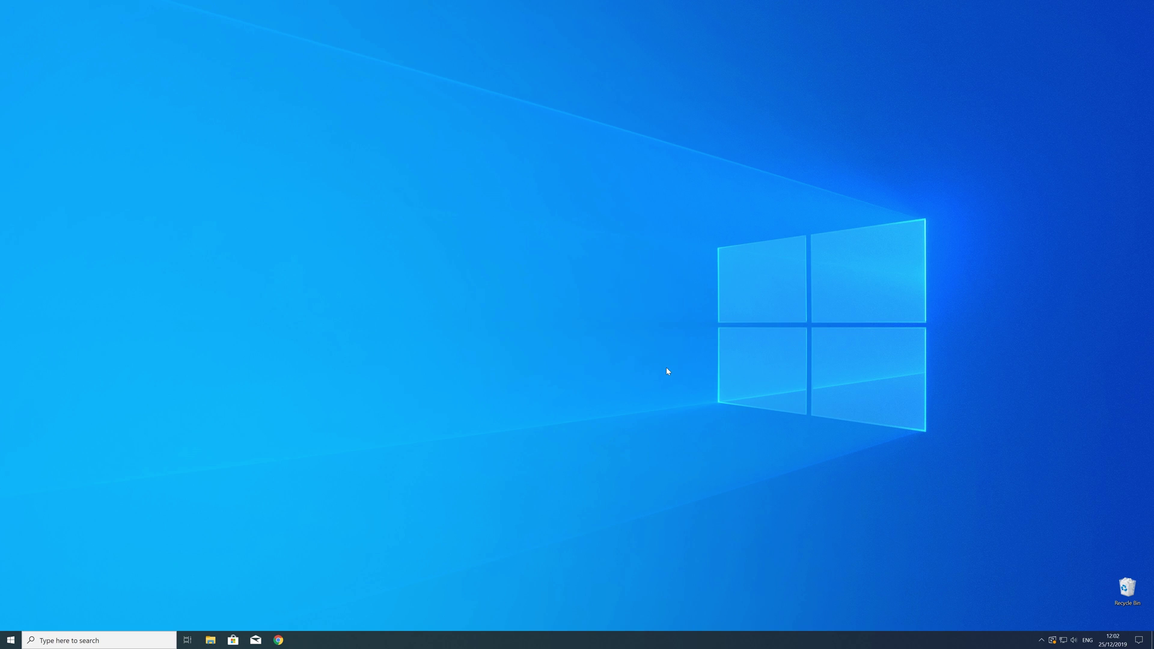